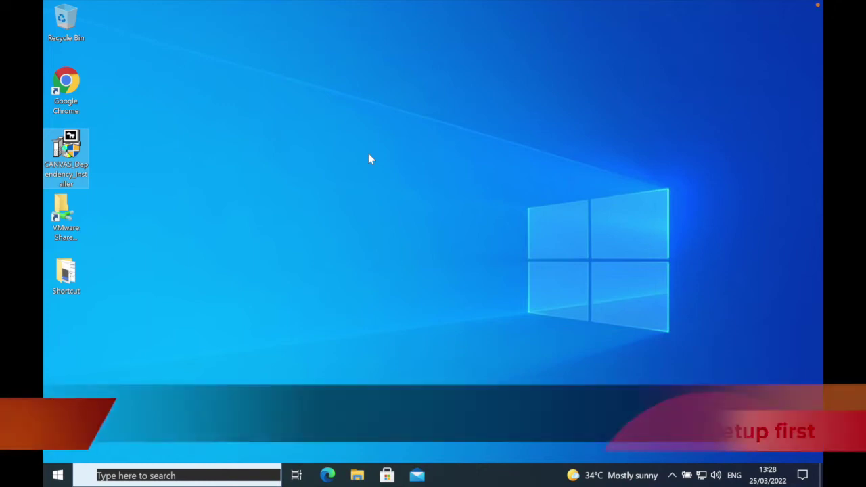
# Step: Select the CANVAS dependency installer and abandon renaming it, leaving its name unchanged
pyautogui.click(87, 173)
pyautogui.press('F2')
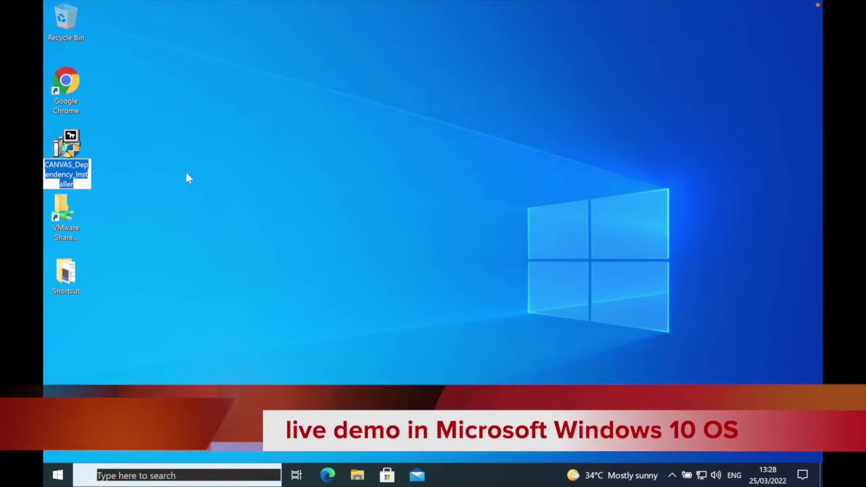
pyautogui.click(181, 179)
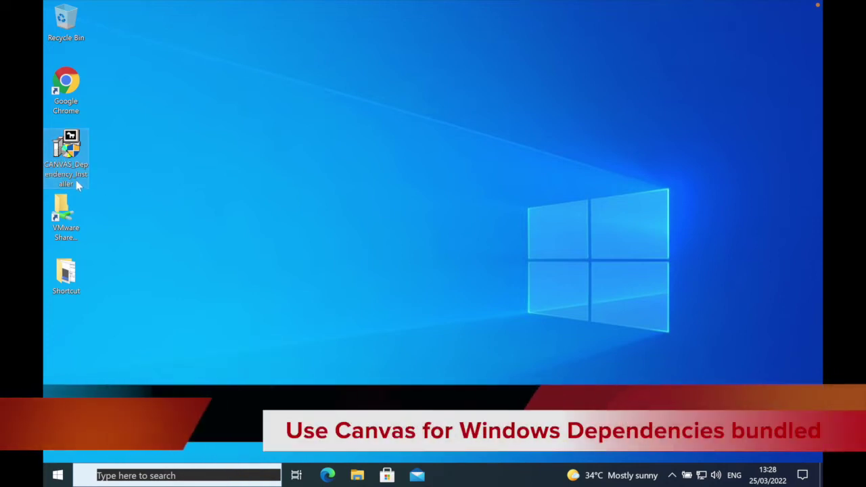
pyautogui.click(76, 180)
pyautogui.click(151, 172)
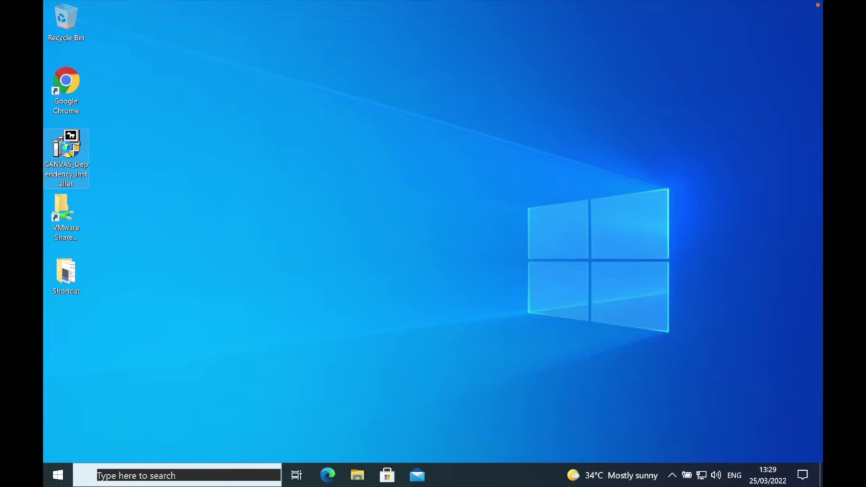
# Step: Run CANVAS_Dependency_Installer as administrator and approve the permission prompt
pyautogui.rightClick(76, 161)
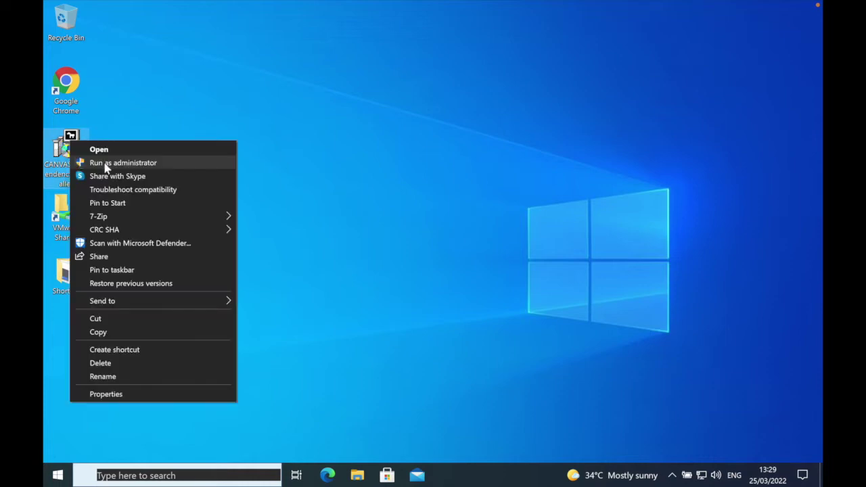
pyautogui.click(105, 165)
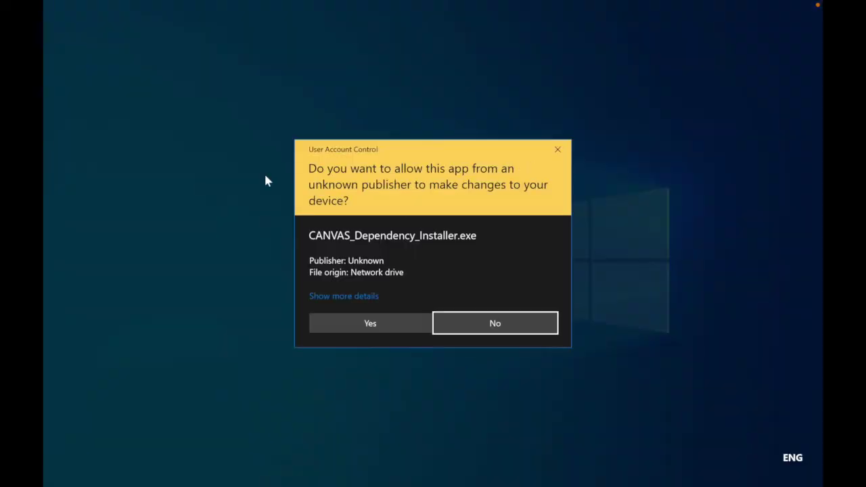
pyautogui.click(405, 325)
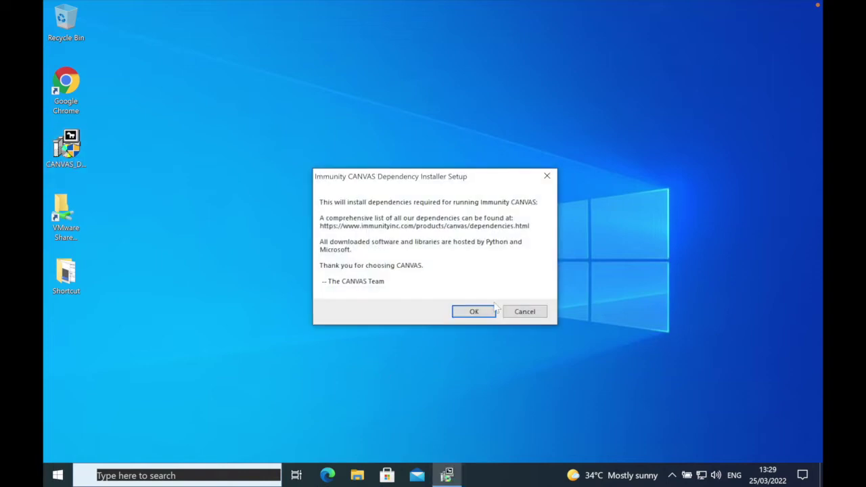
# Step: Dismiss the intro notice, install the dependencies with Python 2.7 included, and show the detailed log
pyautogui.click(492, 310)
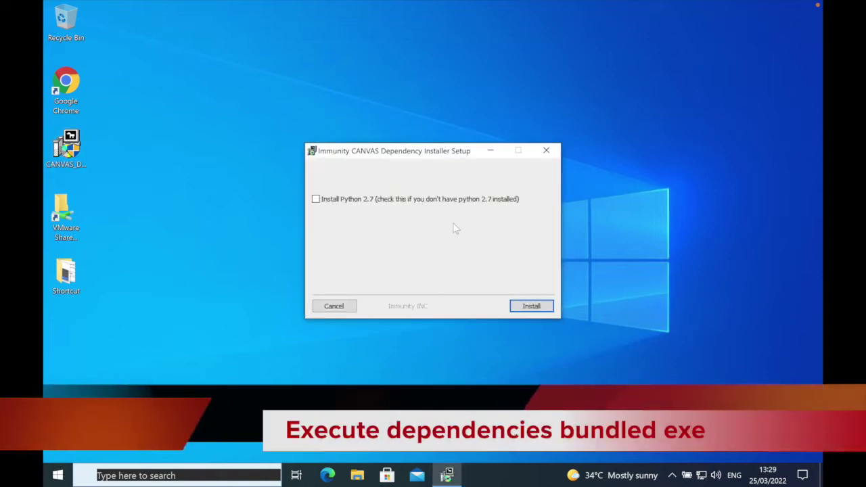
pyautogui.click(452, 200)
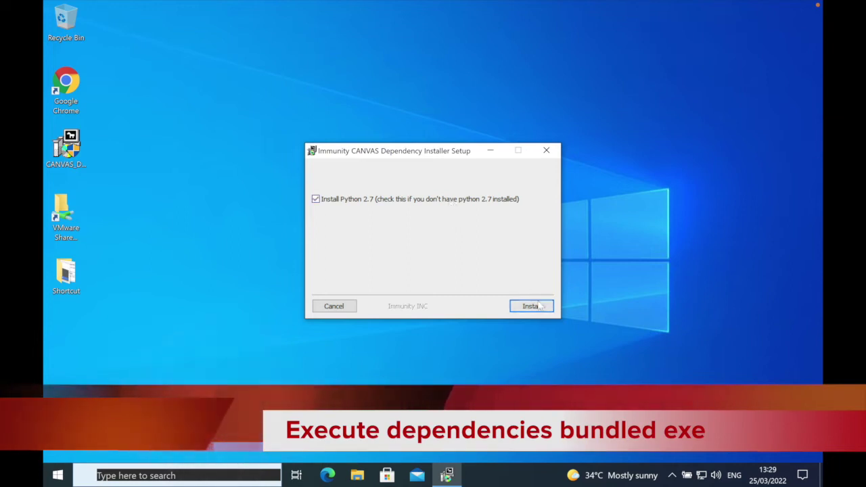
pyautogui.click(539, 306)
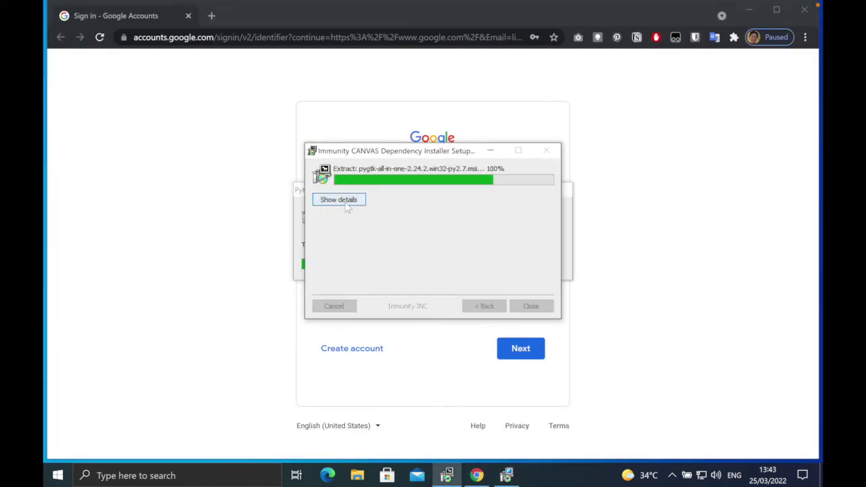
pyautogui.click(340, 201)
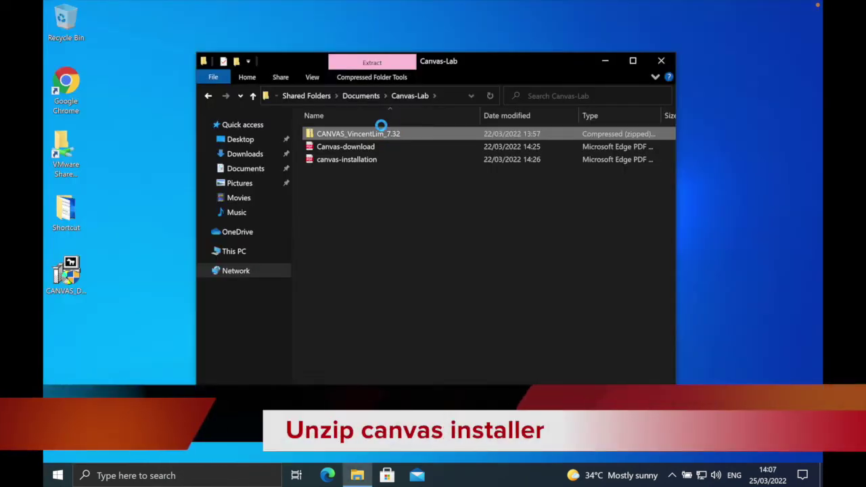
# Step: Extract the CANVAS 7.32 zip with 7-Zip into its own folder, entering the archive password
pyautogui.rightClick(392, 134)
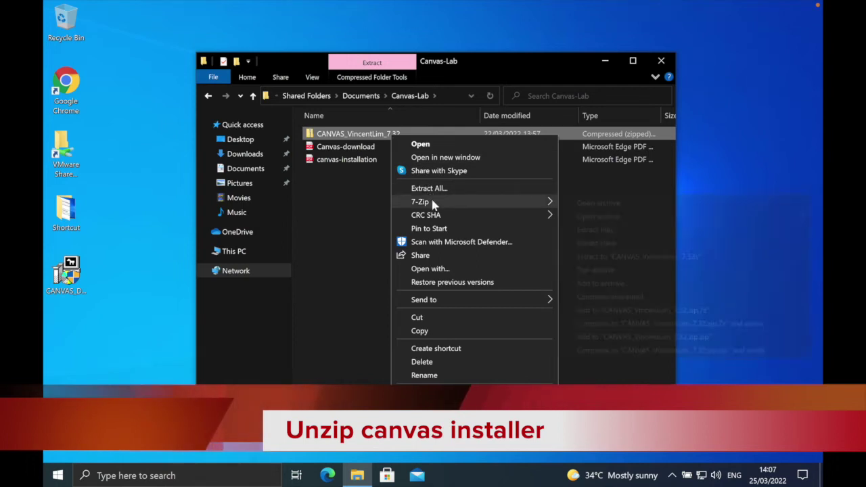
pyautogui.moveTo(432, 202)
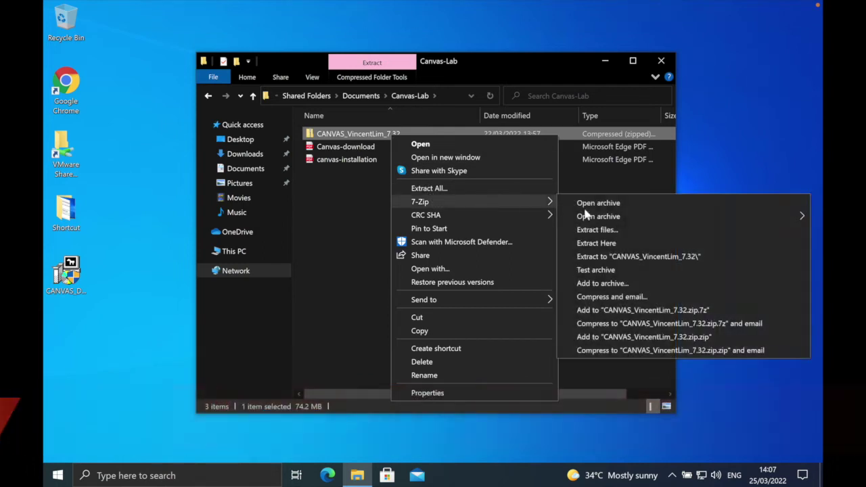
pyautogui.click(609, 256)
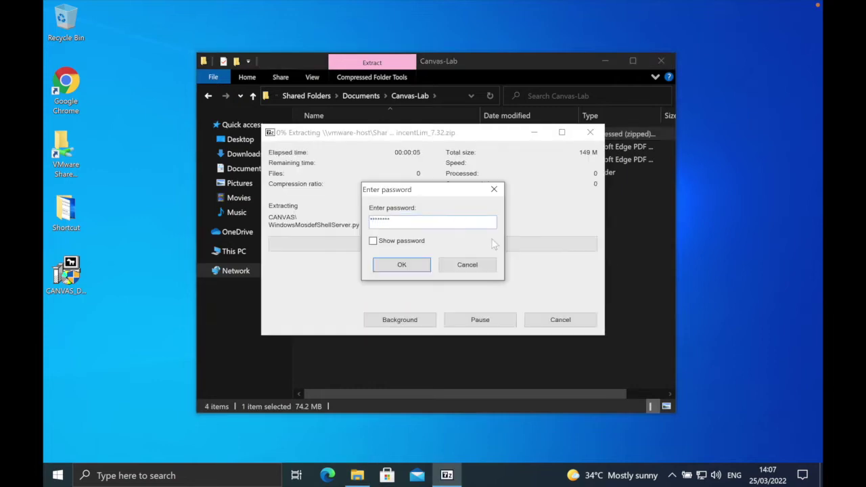
pyautogui.click(415, 265)
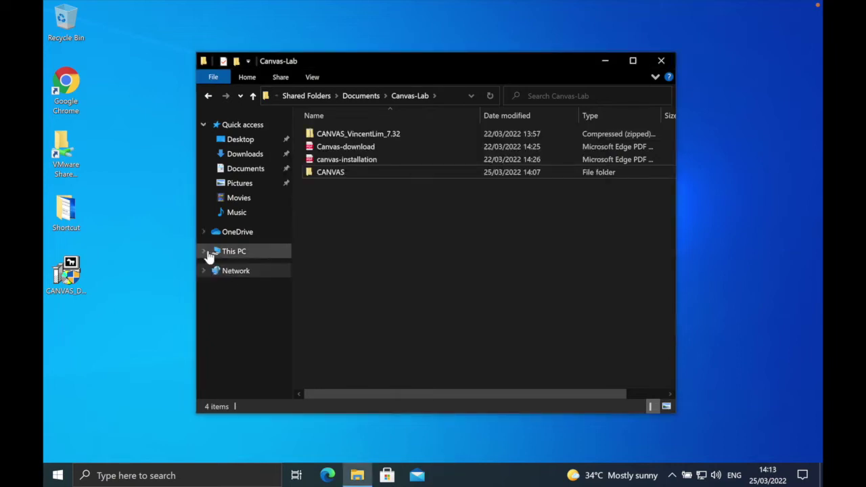
# Step: Expand This PC in the navigation pane and go to Local Disk (C:)
pyautogui.click(204, 251)
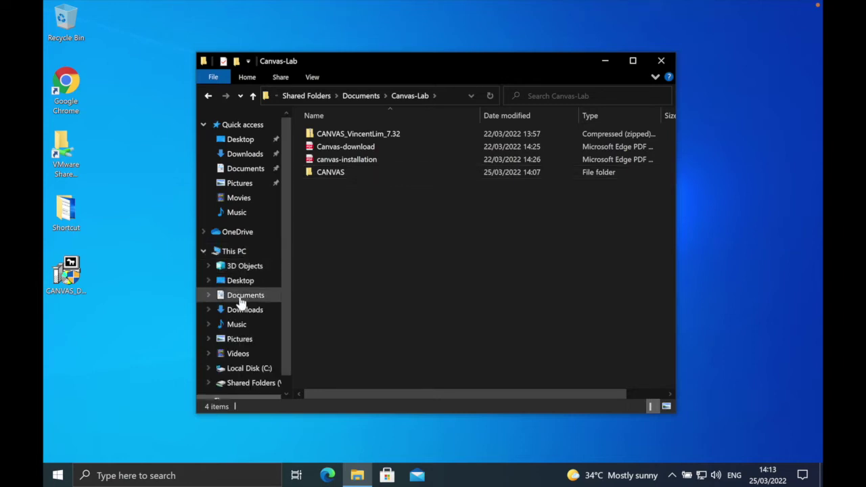
pyautogui.click(241, 369)
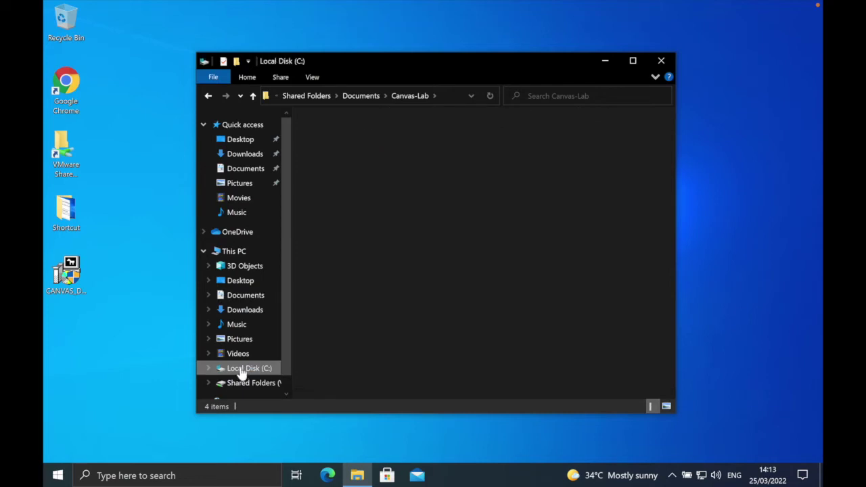
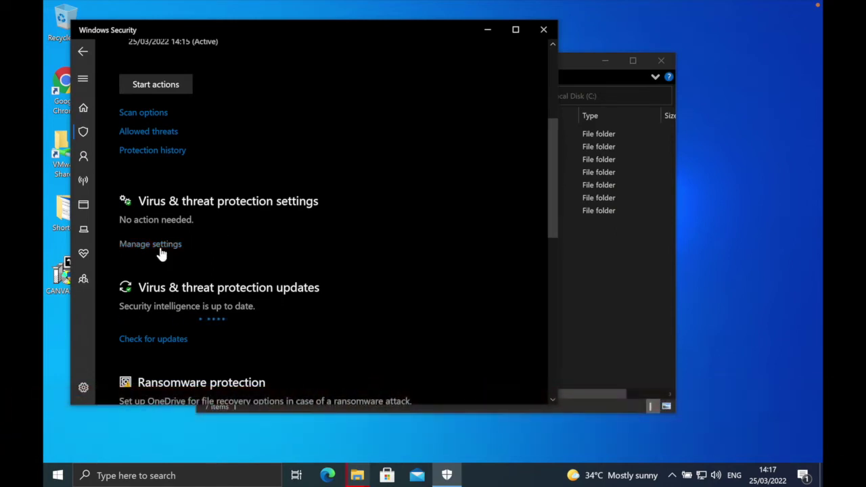
# Step: Switch Defender's Real-time protection toggle to Off in Virus & threat protection settings
pyautogui.scroll(5, 321, 237)
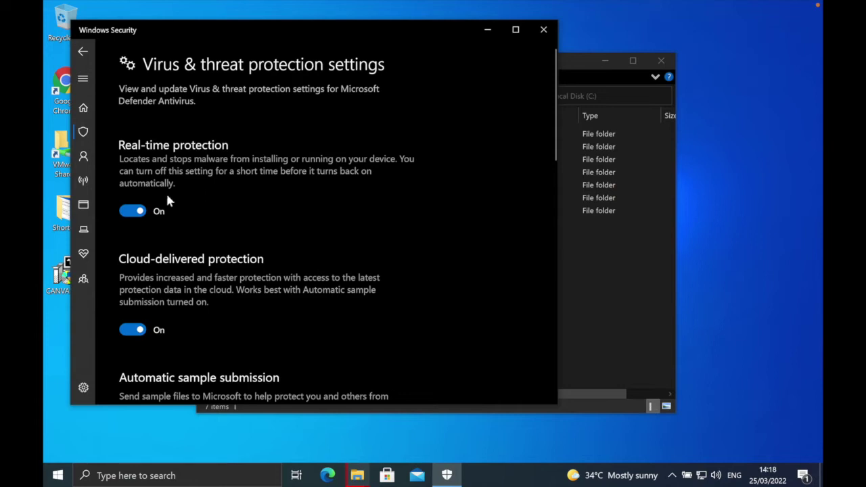
pyautogui.click(134, 211)
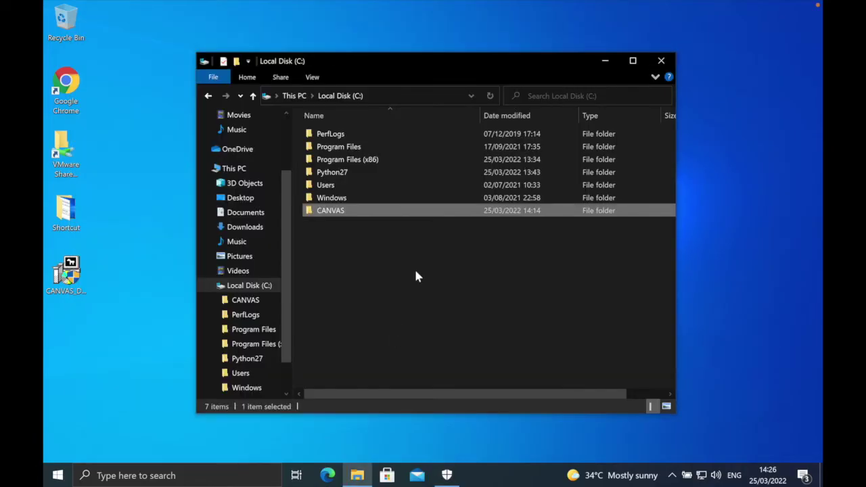
# Step: Open the CANVAS folder on Local Disk (C:) from the navigation pane
pyautogui.click(416, 277)
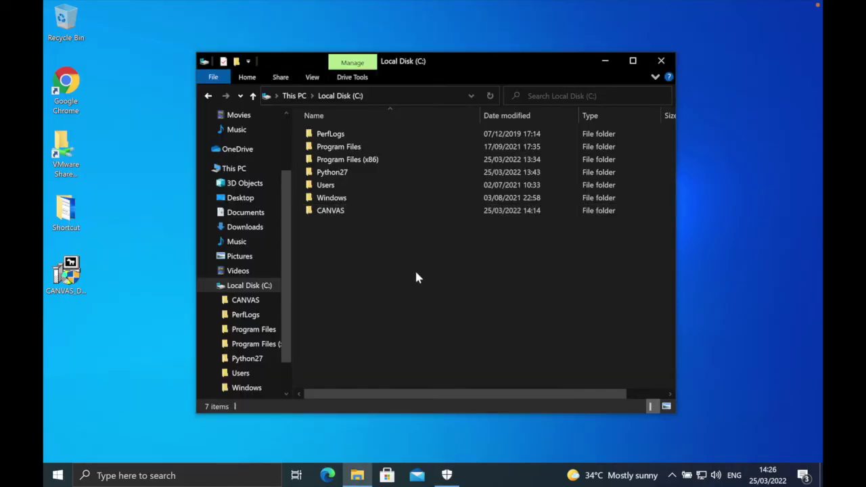
pyautogui.click(249, 300)
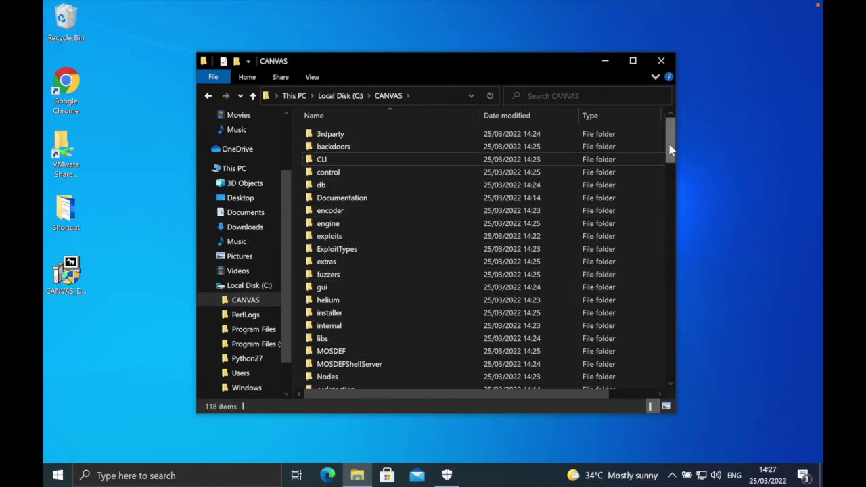
pyautogui.moveTo(670, 150); pyautogui.dragTo(666, 217)
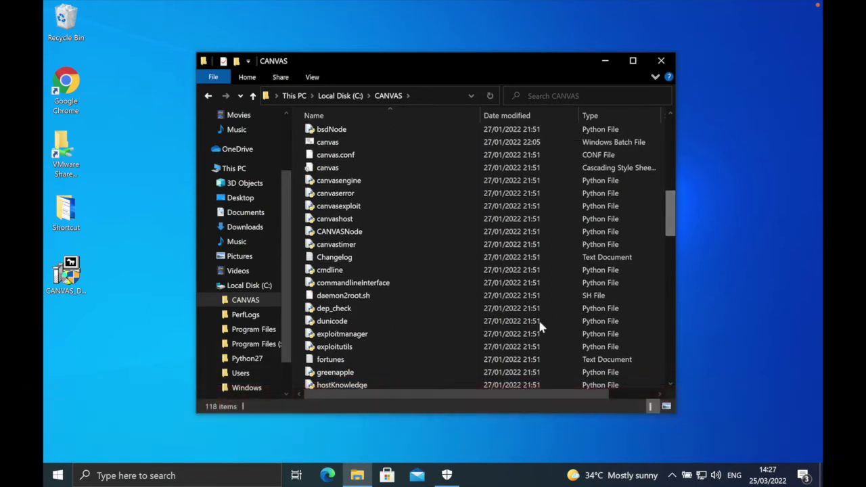
# Step: Scroll down through the 118 subfolders and Python files in C:\CANVAS
pyautogui.click(669, 383)
pyautogui.click(670, 383)
pyautogui.click(671, 383)
pyautogui.click(670, 383)
pyautogui.click(670, 383)
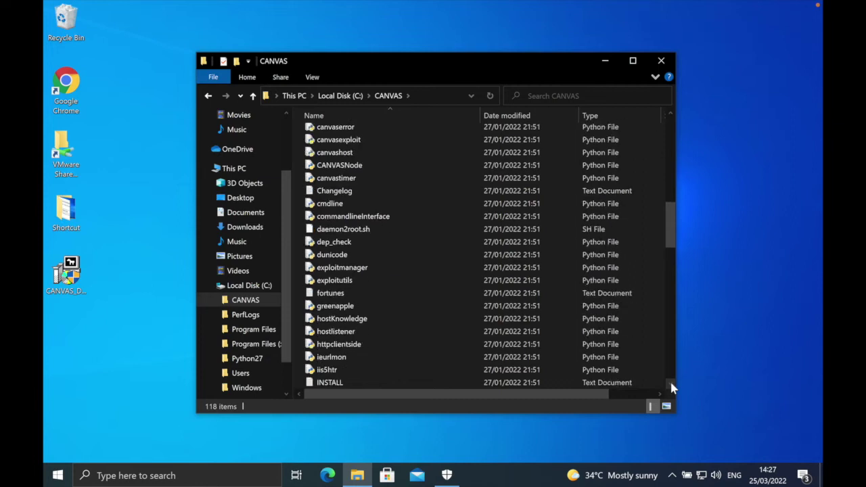
pyautogui.click(671, 383)
pyautogui.click(670, 383)
pyautogui.click(670, 384)
pyautogui.click(669, 384)
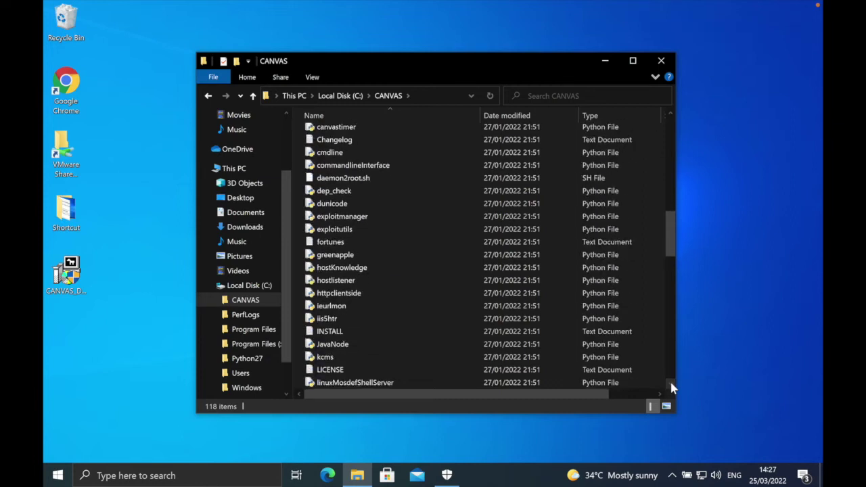
pyautogui.click(670, 383)
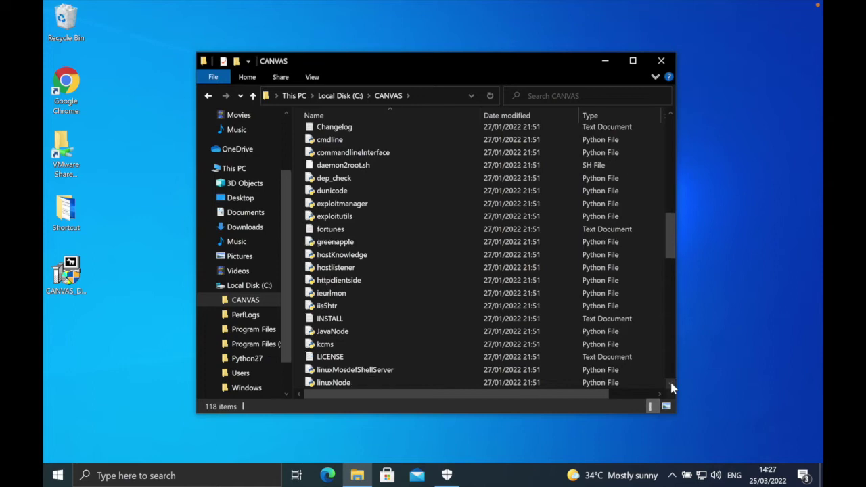
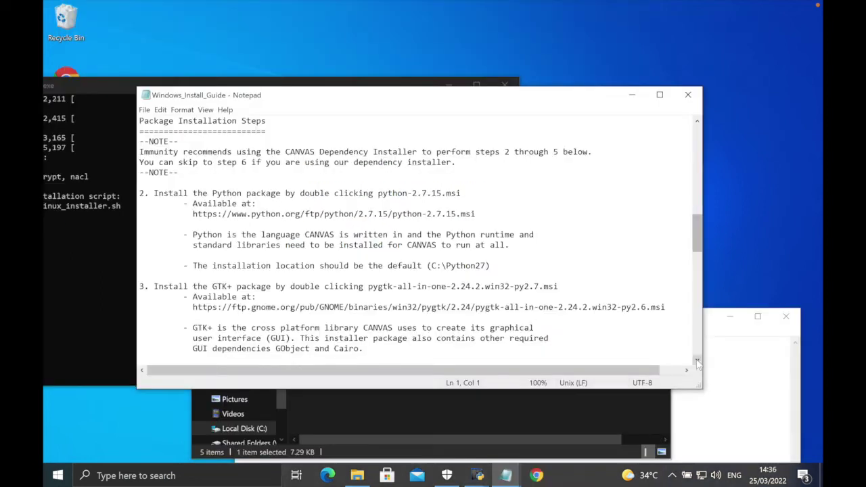
# Step: Scroll the Windows install guide down to step 5's pip commands and select the pip upgrade line
pyautogui.click(697, 363)
pyautogui.click(697, 363)
pyautogui.click(697, 364)
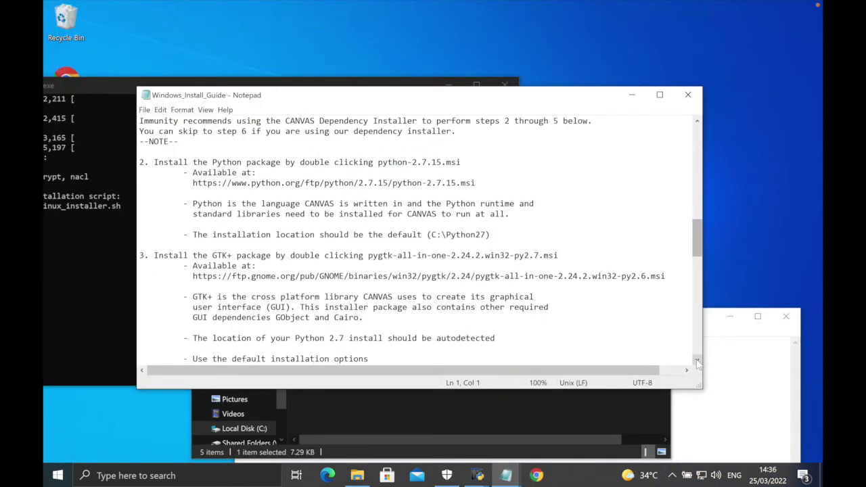
pyautogui.click(698, 363)
pyautogui.click(697, 363)
pyautogui.click(697, 363)
pyautogui.click(697, 363)
pyautogui.click(698, 363)
pyautogui.click(697, 363)
pyautogui.click(698, 363)
pyautogui.doubleClick(697, 364)
pyautogui.doubleClick(697, 364)
pyautogui.tripleClick(698, 363)
pyautogui.tripleClick(698, 363)
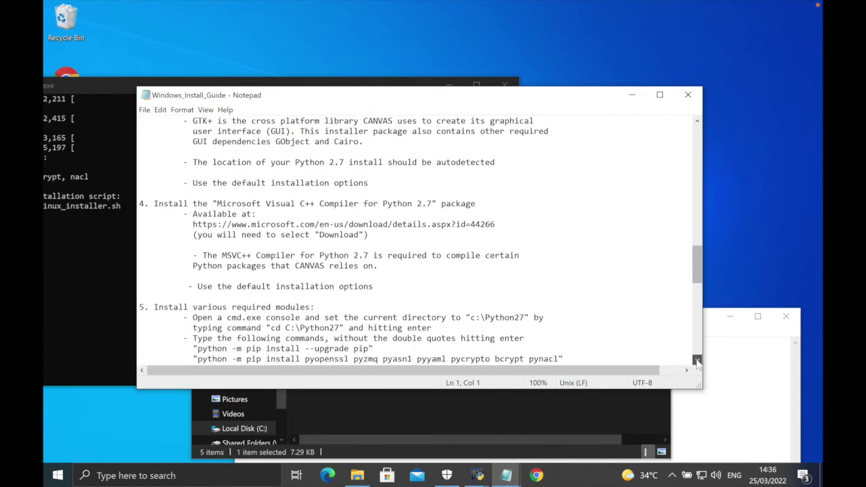
pyautogui.doubleClick(697, 363)
pyautogui.click(697, 363)
pyautogui.doubleClick(697, 363)
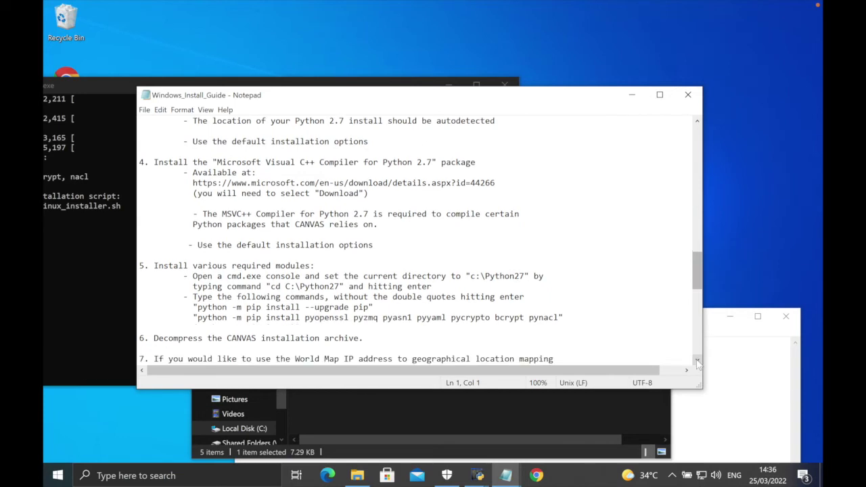
pyautogui.click(697, 364)
pyautogui.click(698, 363)
pyautogui.click(698, 363)
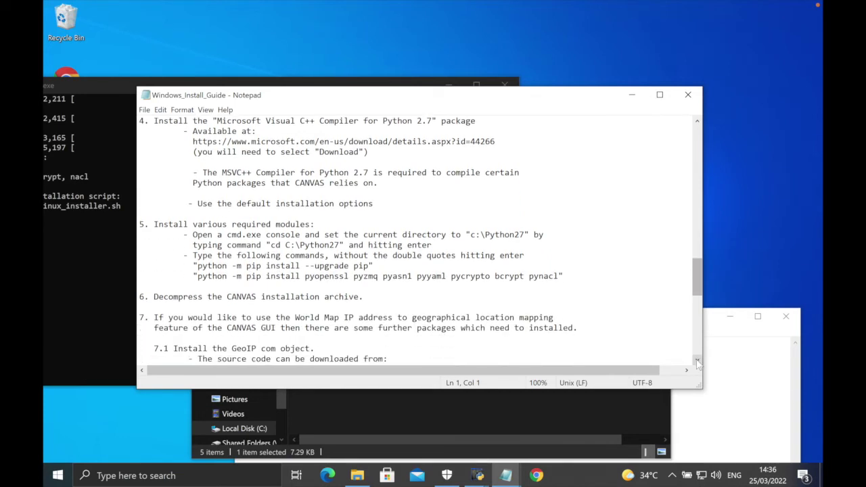
pyautogui.click(697, 364)
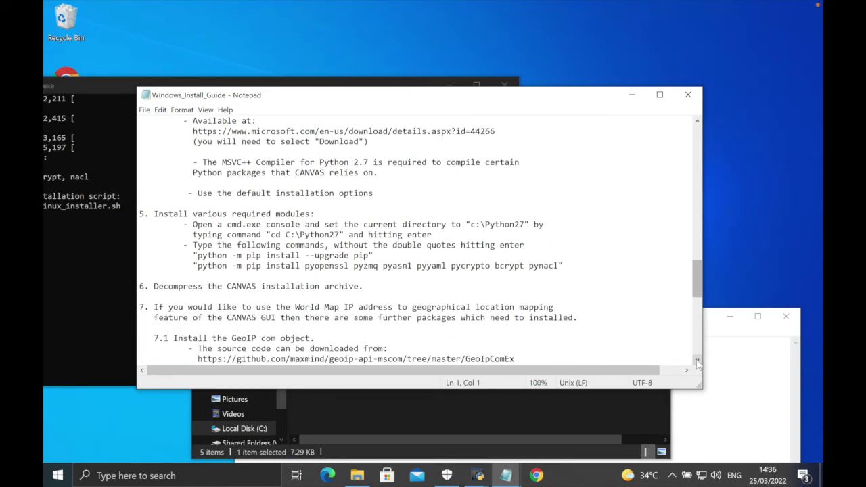
pyautogui.click(698, 364)
pyautogui.doubleClick(698, 363)
pyautogui.doubleClick(697, 363)
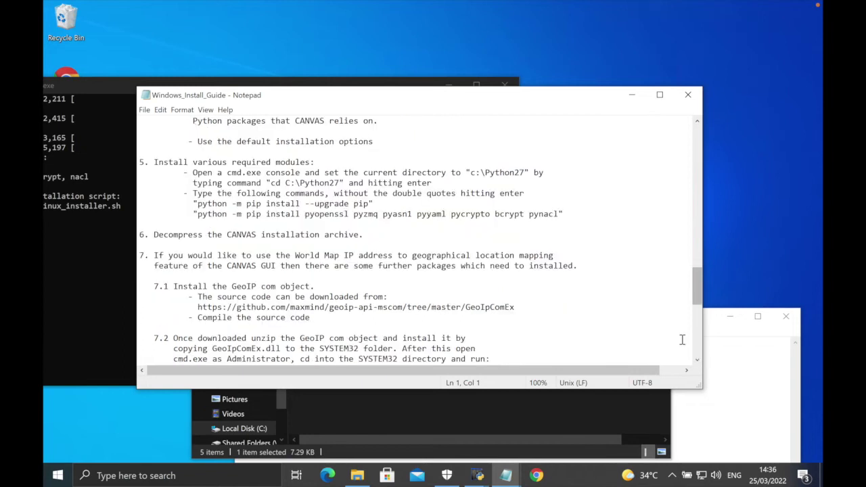
pyautogui.click(199, 204)
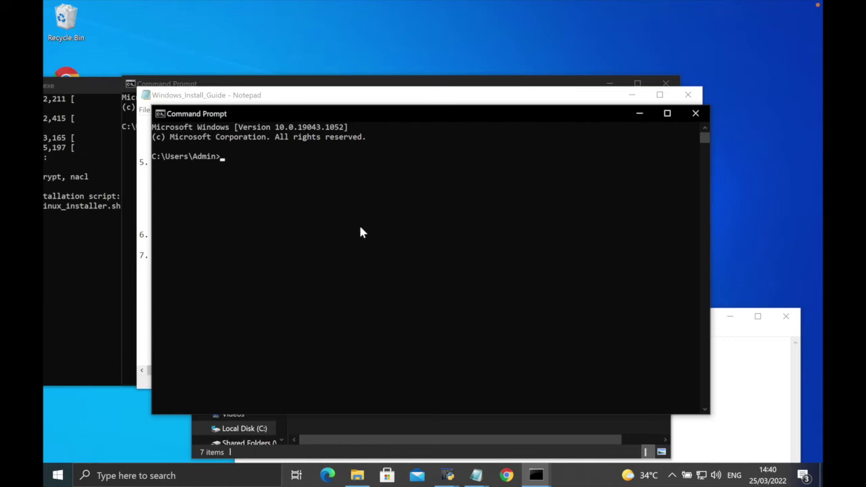
# Step: Move to C:\Python27 and run python -m pip install --upgrade pip, confirming pip 20.3.4
pyautogui.write('cd..')
pyautogui.press('Return')
pyautogui.write('cd..')
pyautogui.press('Return')
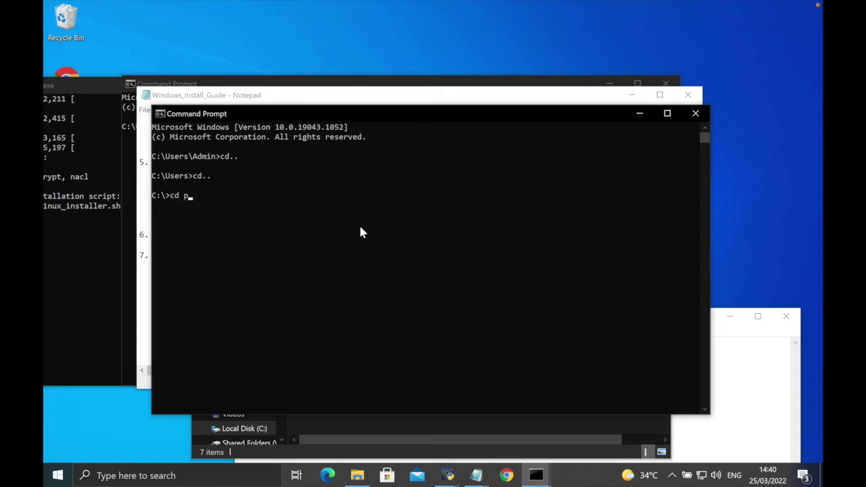
pyautogui.write('cd python27')
pyautogui.press('Return')
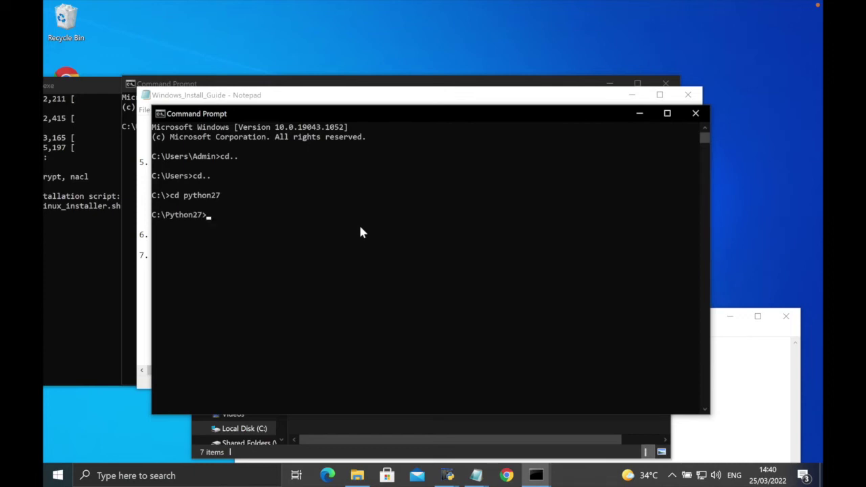
pyautogui.write('python -m pip install --upgrade pip')
pyautogui.press('Return')
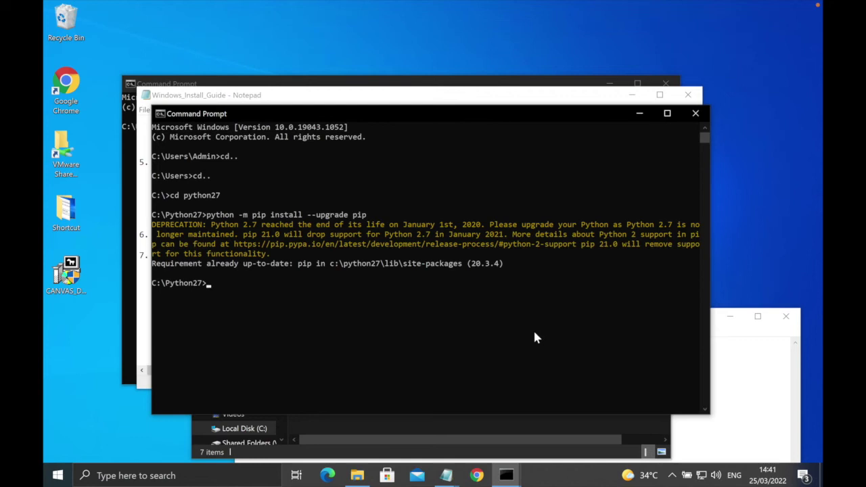
# Step: Copy the required-modules pip install command from the Notepad install guide
pyautogui.click(443, 476)
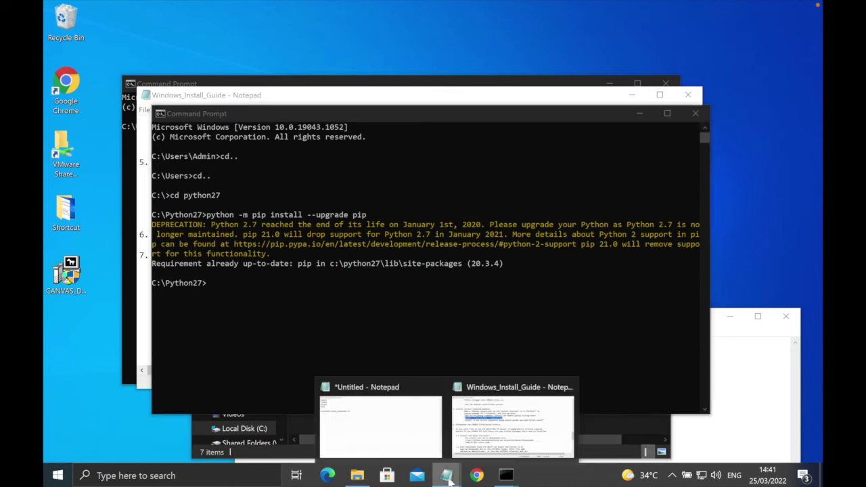
pyautogui.click(511, 406)
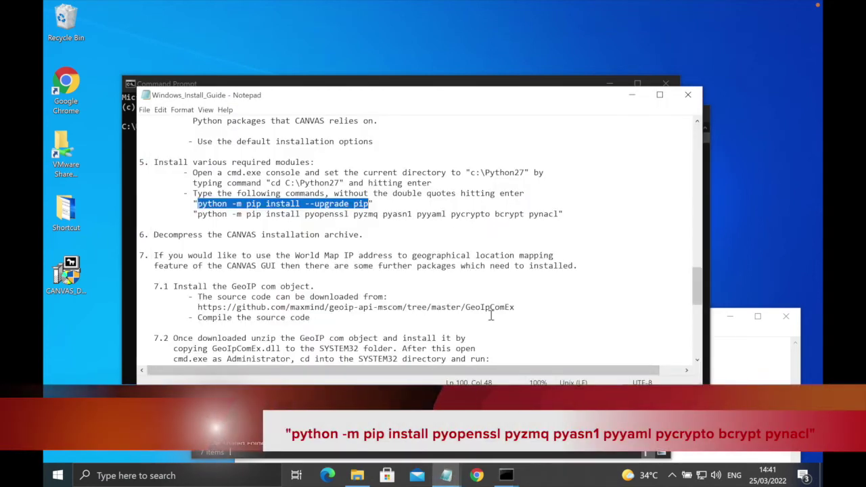
pyautogui.click(491, 255)
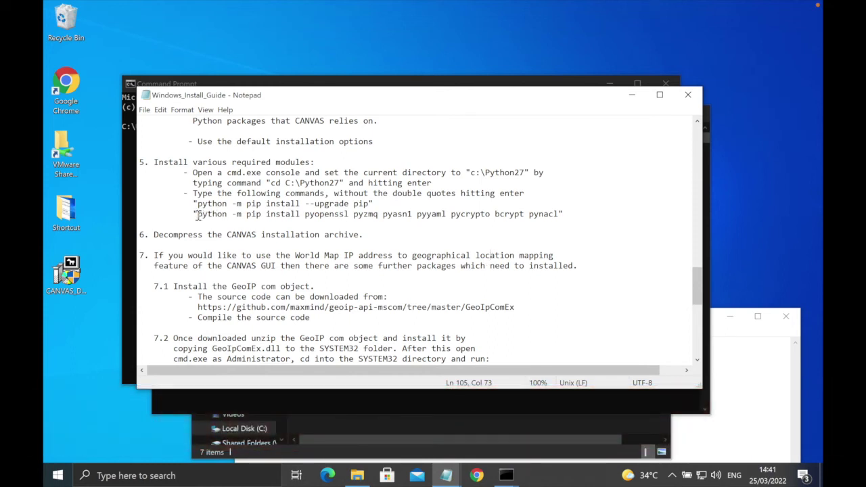
pyautogui.moveTo(197, 215); pyautogui.dragTo(560, 213)
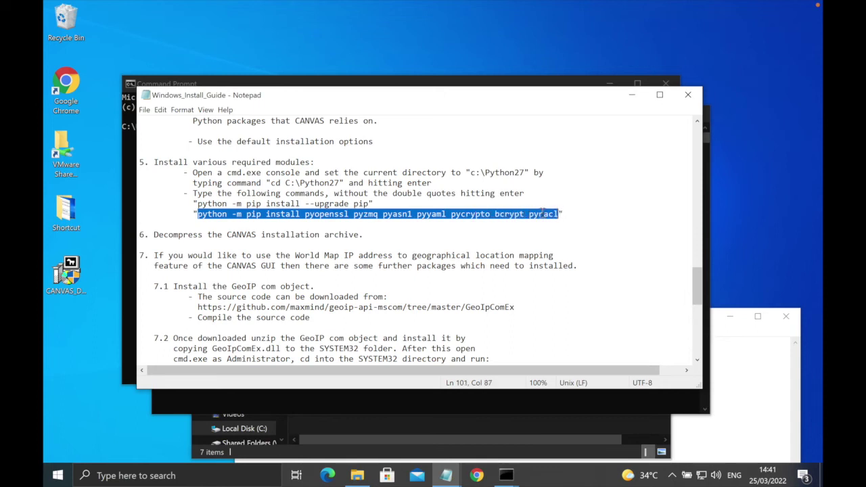
pyautogui.rightClick(543, 216)
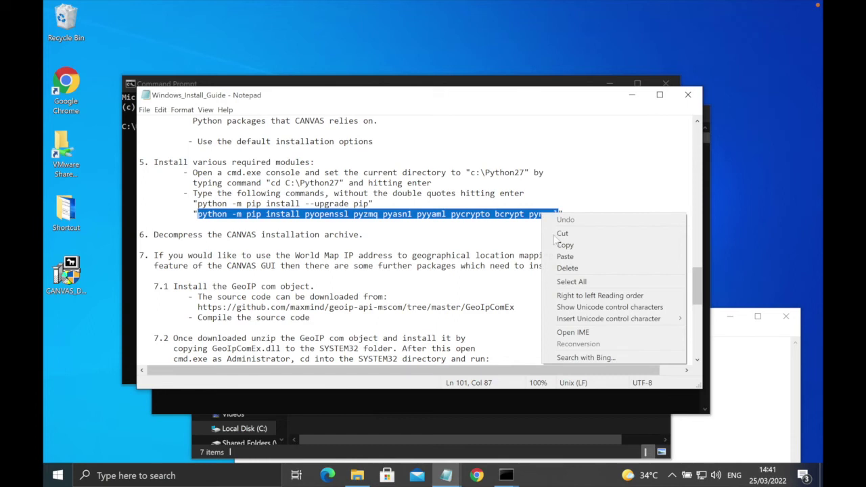
pyautogui.click(556, 244)
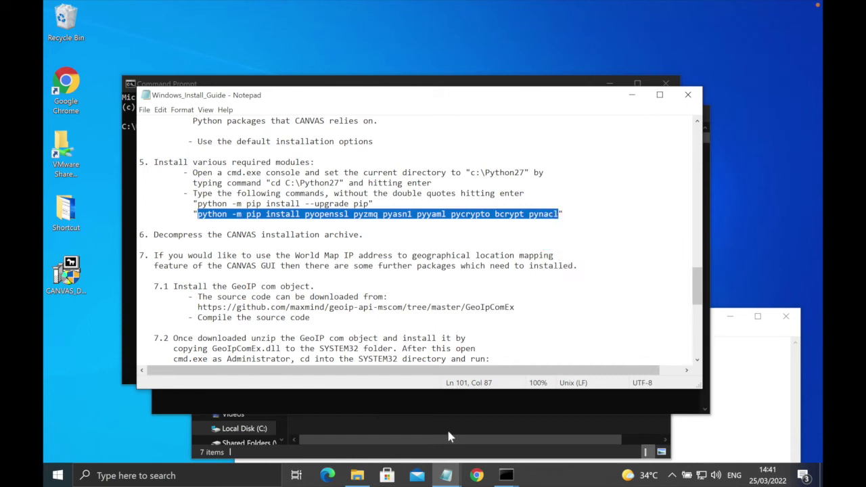
# Step: Run 'python -m pip install pyopenssl pyzmq pyasn1 pyyaml pycrypto bcrypt pynacl' in C:\Python27
pyautogui.click(504, 473)
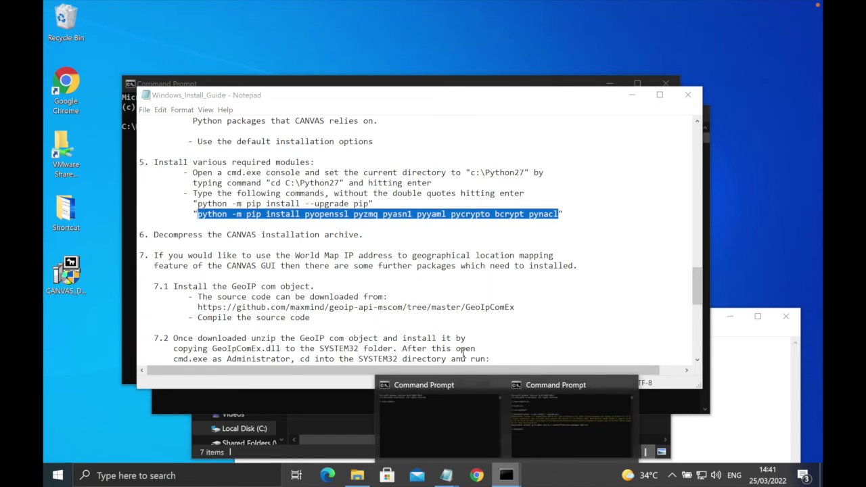
pyautogui.click(539, 407)
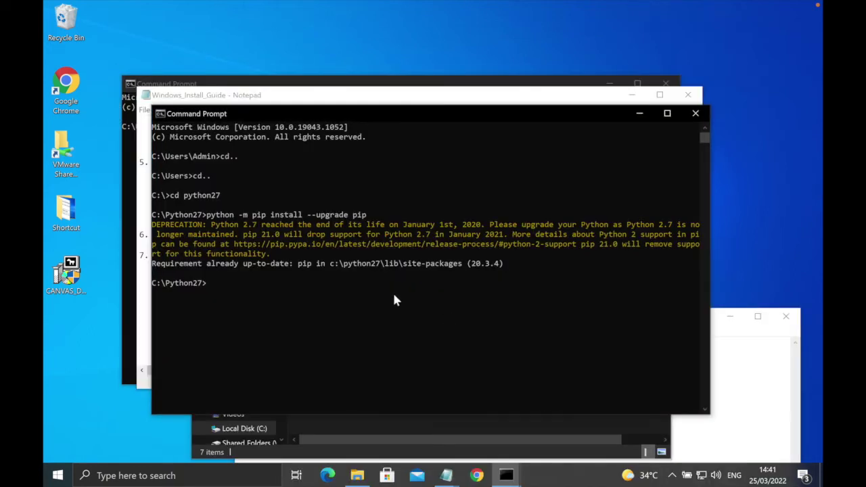
pyautogui.hotkey('ctrl', 'v')
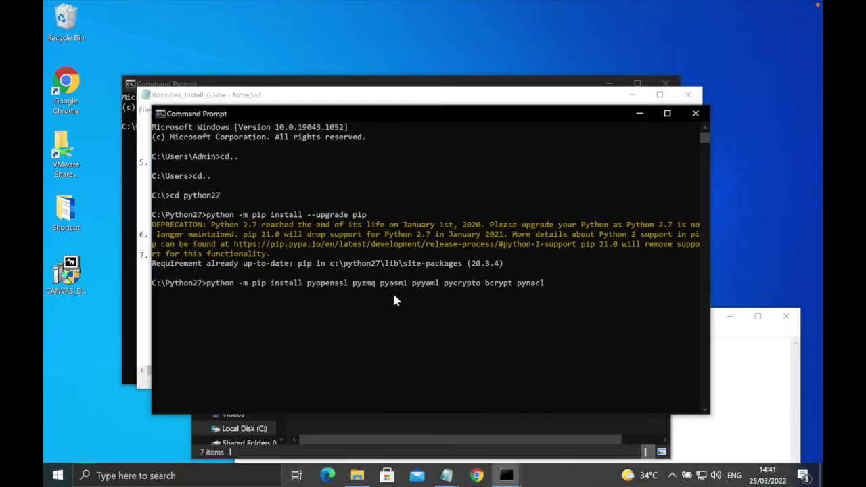
pyautogui.press('Return')
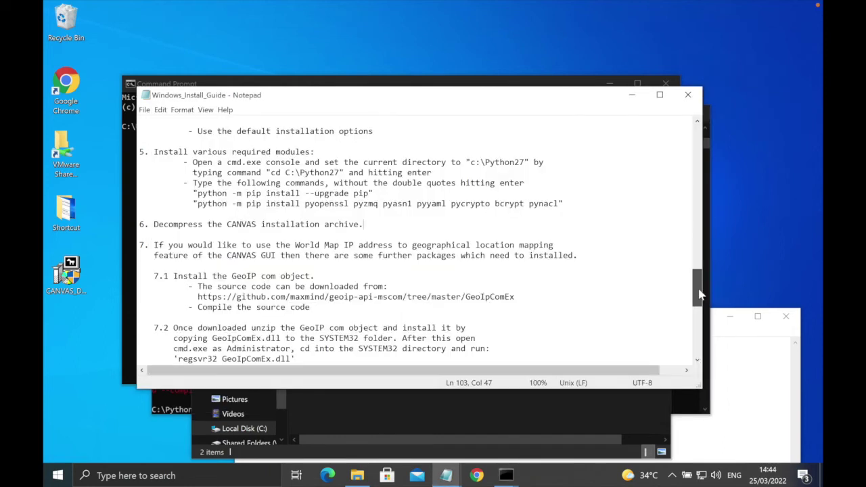
pyautogui.moveTo(700, 292); pyautogui.dragTo(700, 302)
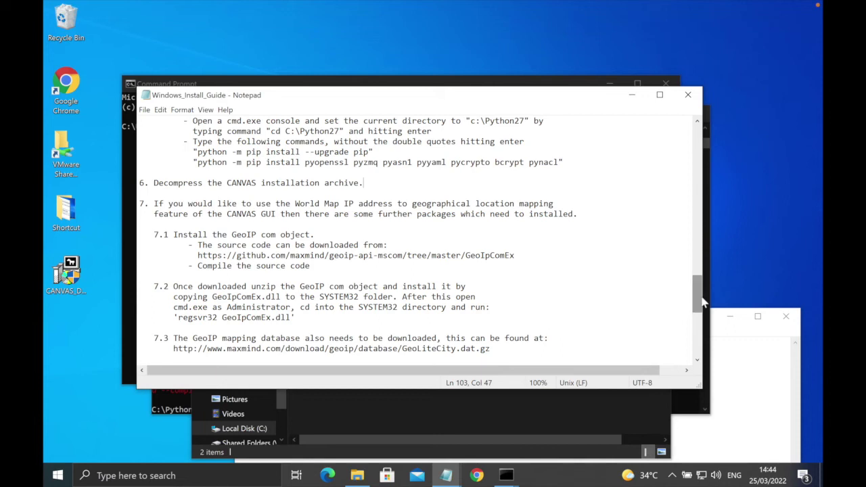
pyautogui.moveTo(700, 301); pyautogui.dragTo(700, 304)
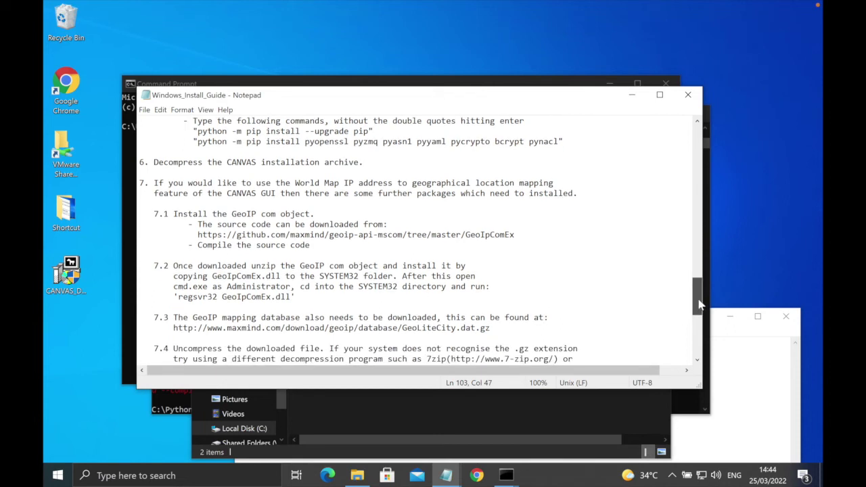
pyautogui.moveTo(700, 305); pyautogui.dragTo(700, 309)
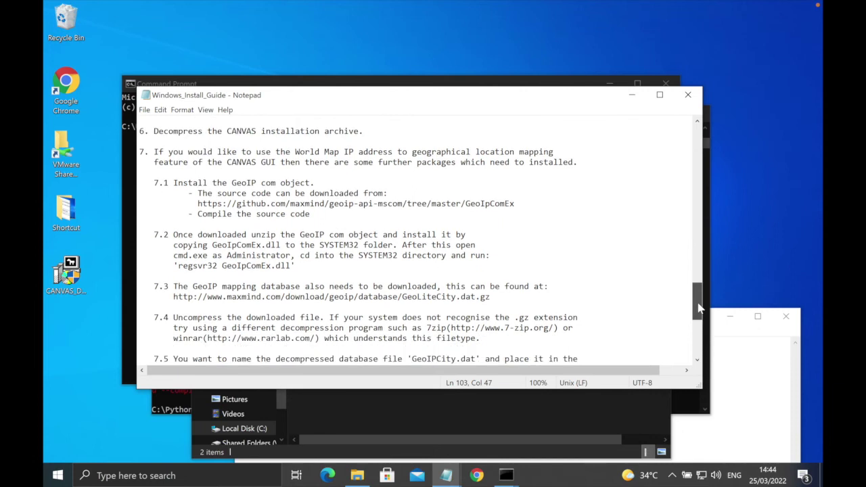
pyautogui.moveTo(700, 308); pyautogui.dragTo(695, 278)
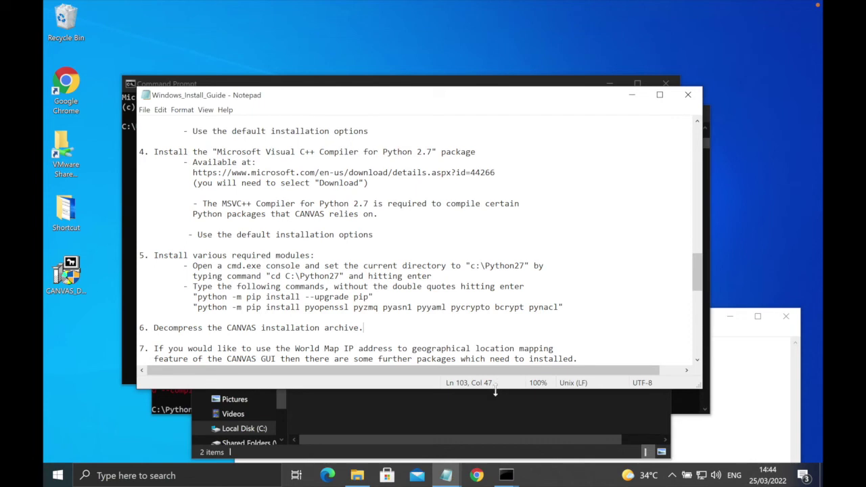
pyautogui.click(449, 477)
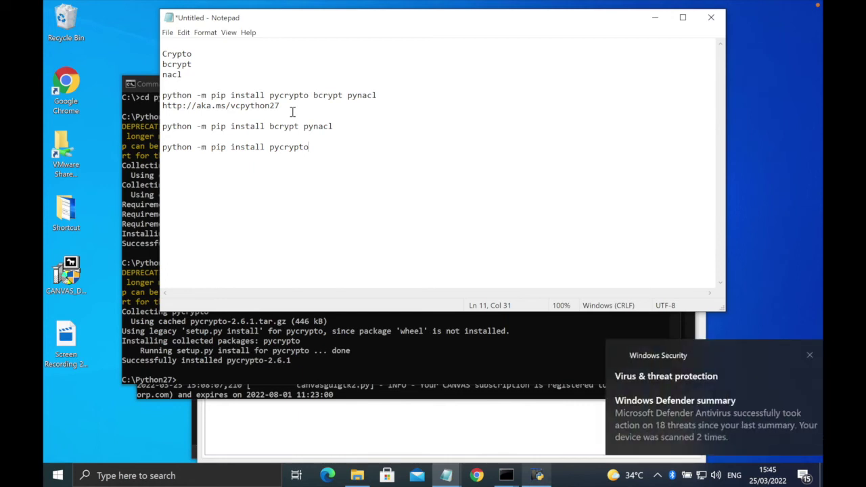
# Step: Dismiss the security notification and review the notes' pip commands and vcpython27 download link
pyautogui.click(796, 353)
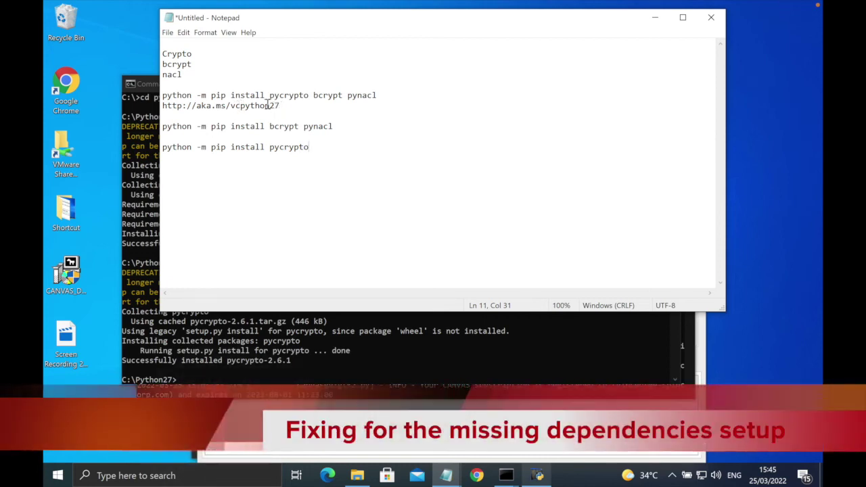
pyautogui.moveTo(279, 106); pyautogui.dragTo(161, 106)
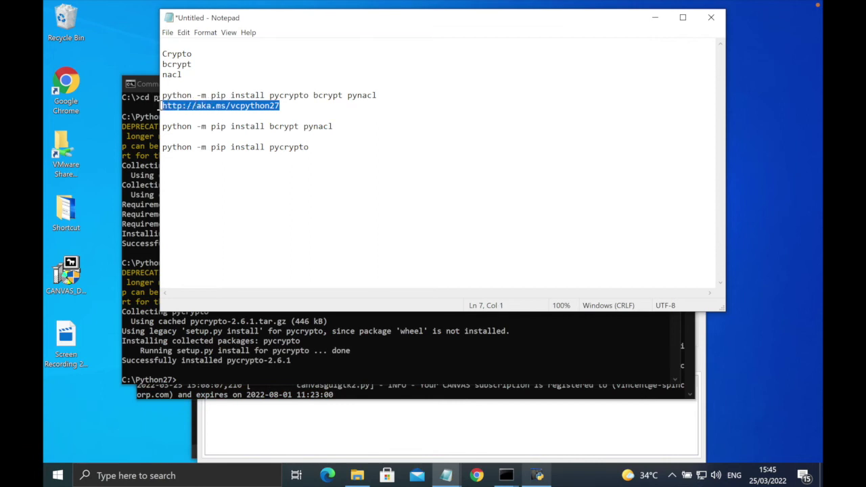
pyautogui.click(298, 102)
pyautogui.hotkey('shift', 'Left')
pyautogui.hotkey('shift', 'Left')
pyautogui.moveTo(238, 100); pyautogui.dragTo(154, 102)
pyautogui.moveTo(380, 92); pyautogui.dragTo(153, 107)
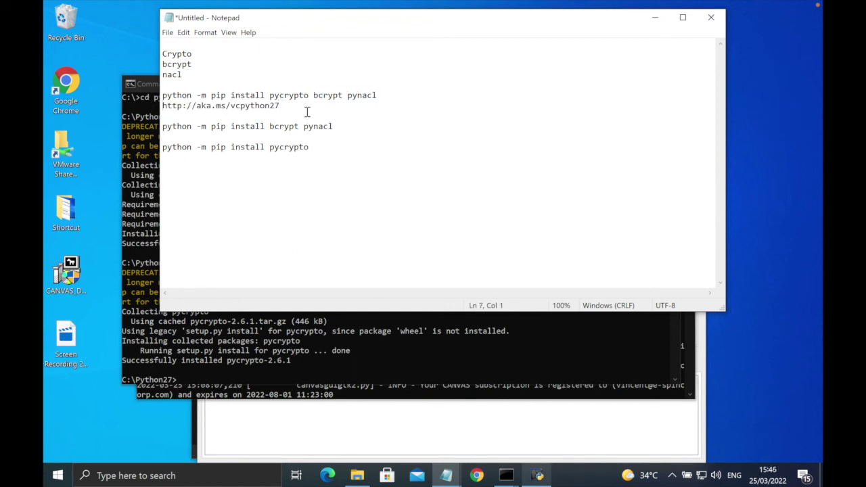
pyautogui.moveTo(309, 95); pyautogui.dragTo(269, 98)
pyautogui.moveTo(333, 127); pyautogui.dragTo(187, 127)
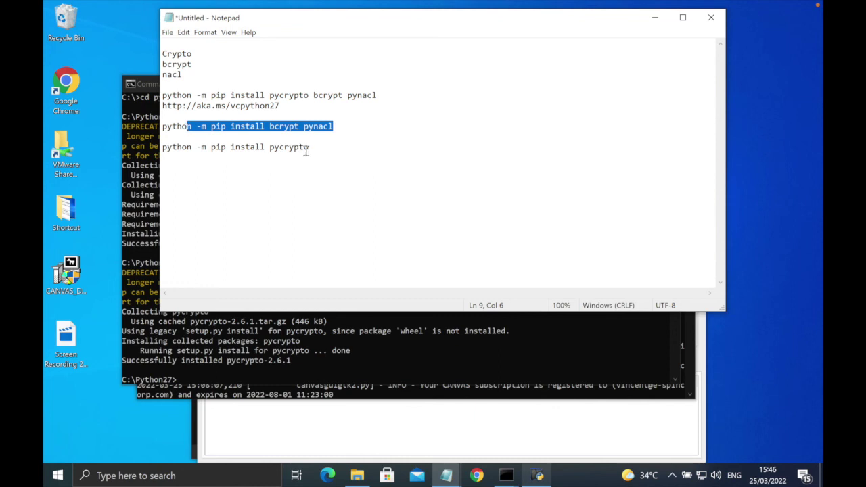
pyautogui.moveTo(311, 148); pyautogui.dragTo(269, 149)
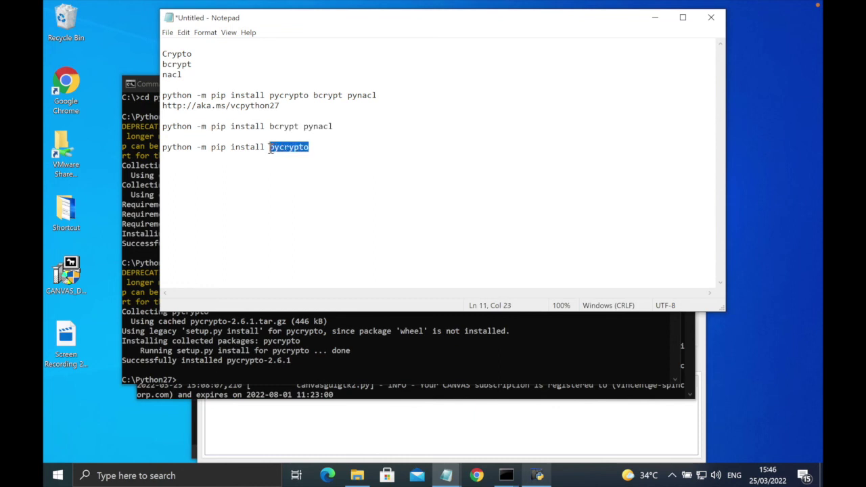
pyautogui.moveTo(280, 105); pyautogui.dragTo(227, 108)
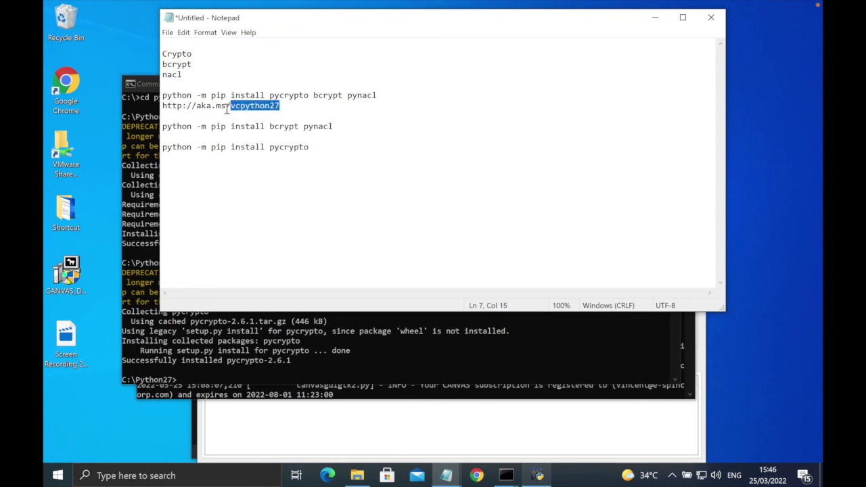
pyautogui.click(351, 134)
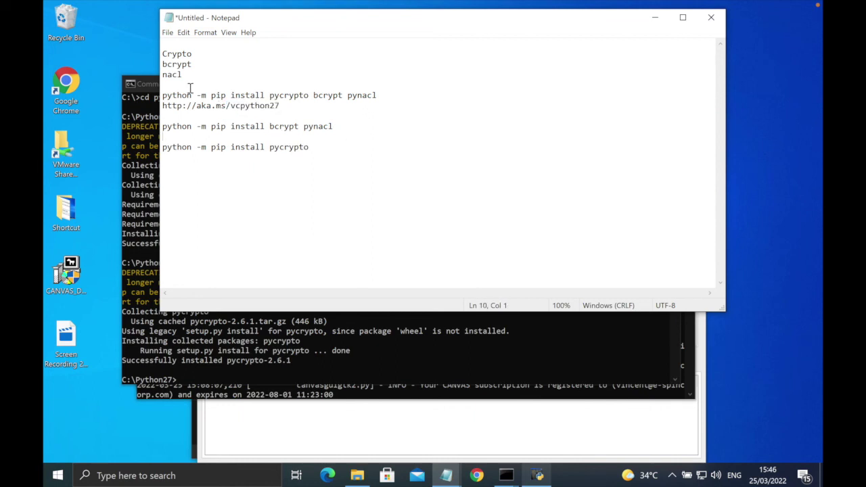
# Step: Launch canvas.bat from the CANVAS folder, passing the Python 2.7.15 dependency check
pyautogui.click(144, 77)
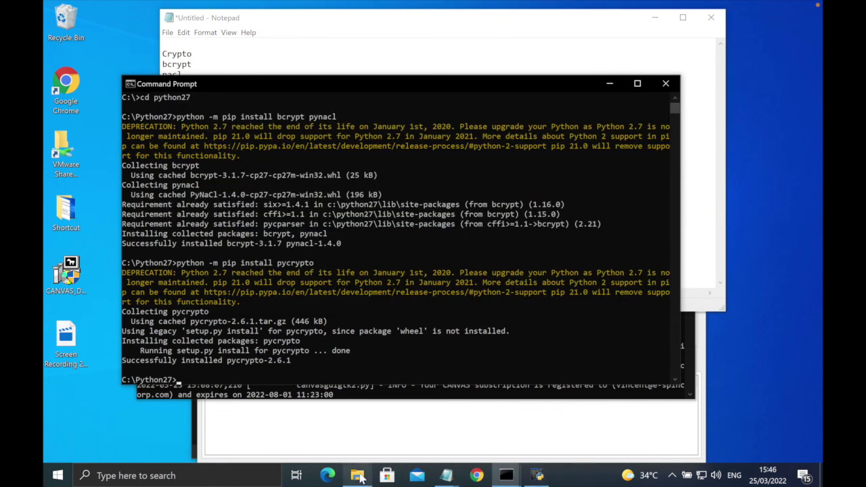
pyautogui.click(357, 475)
pyautogui.doubleClick(328, 382)
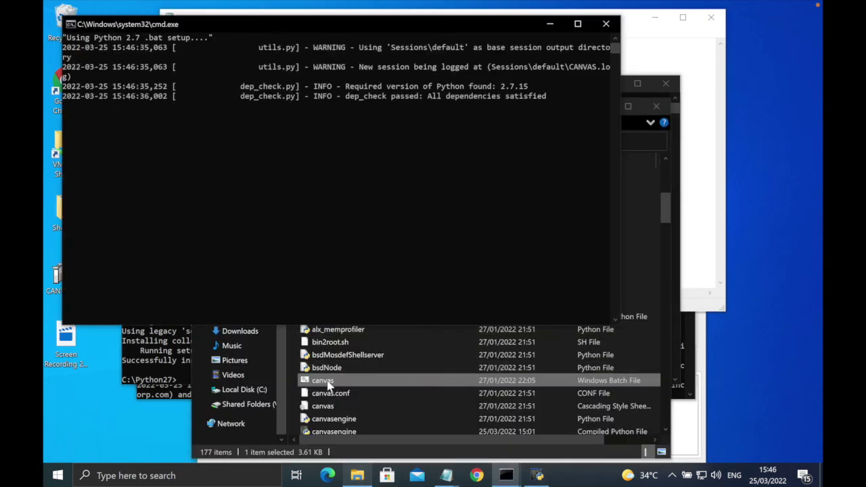